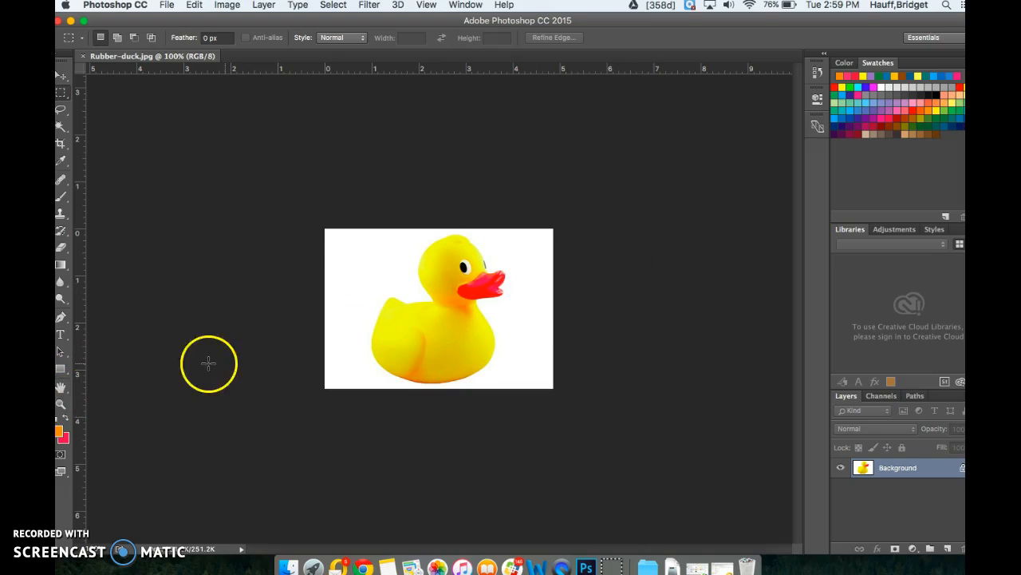
# - Fit the duck image to the window and select its white background with the Magic Wand
pyautogui.doubleClick(62, 388)
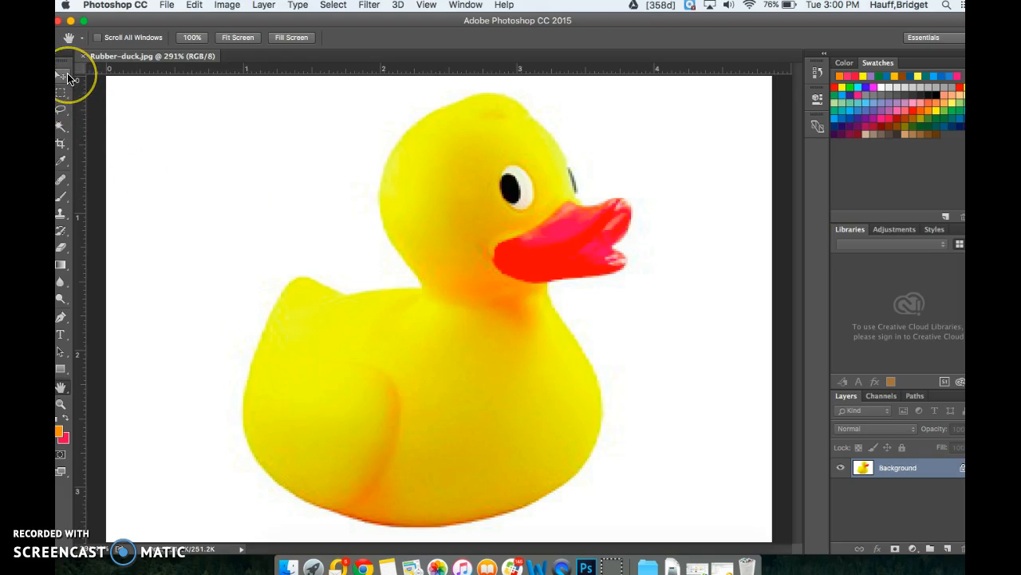
pyautogui.click(66, 115)
pyautogui.rightClick(67, 114)
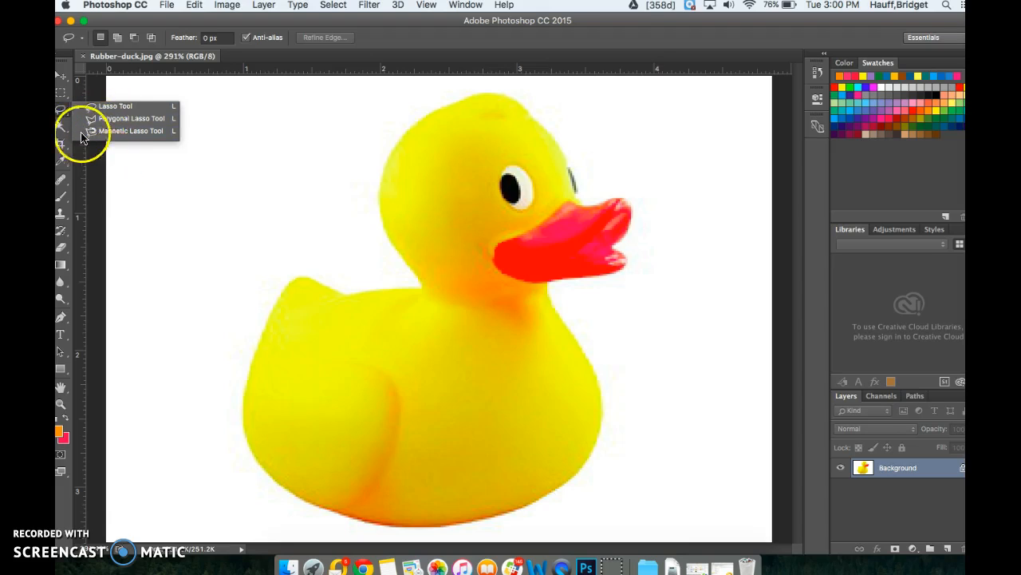
pyautogui.click(60, 129)
pyautogui.click(59, 130)
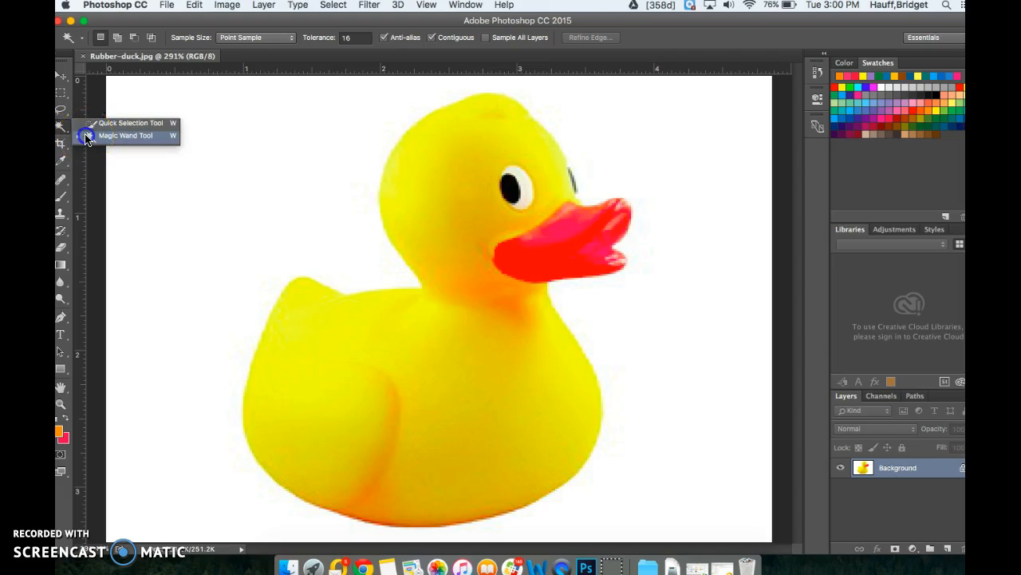
pyautogui.click(83, 137)
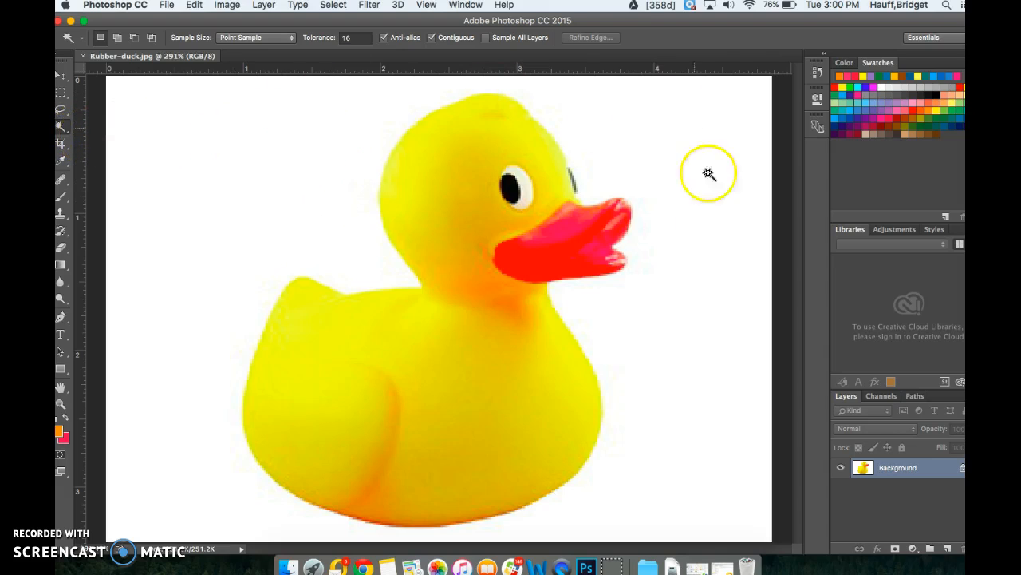
pyautogui.click(310, 215)
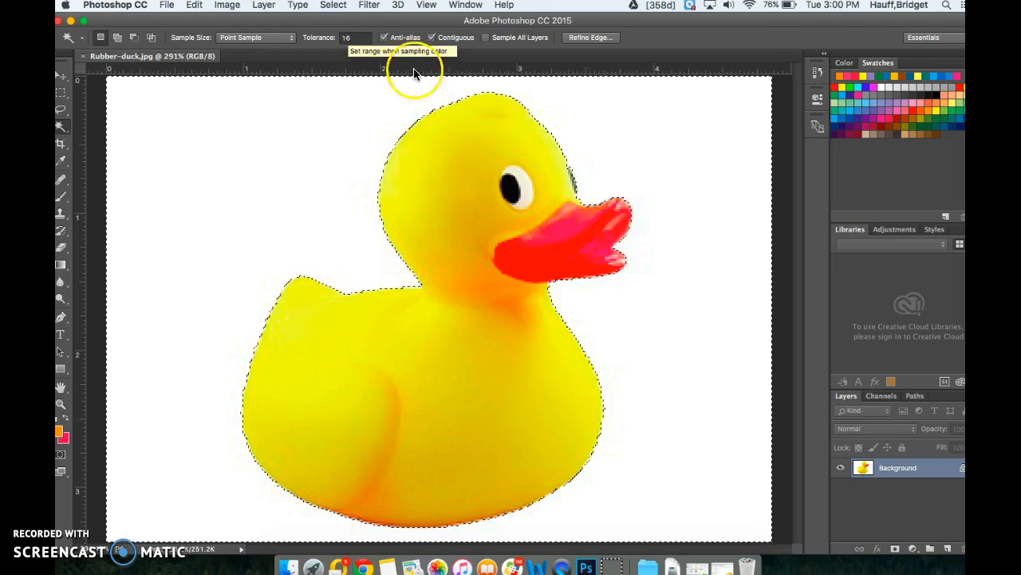
# - Try Magic Wand selections on several yellow areas of the duck's head and body at a tolerance of 16
pyautogui.click(474, 199)
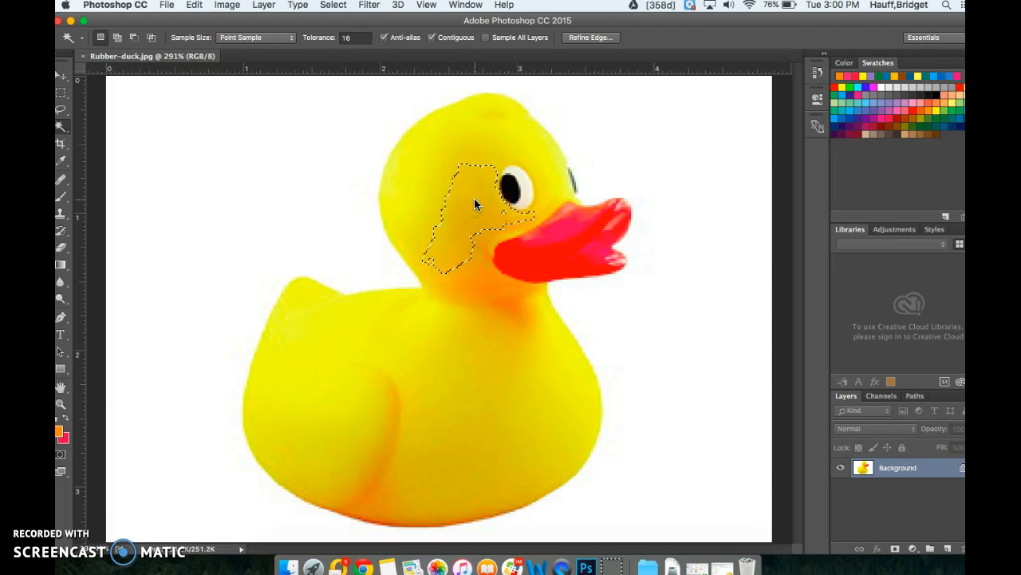
pyautogui.click(449, 369)
pyautogui.click(330, 333)
pyautogui.click(393, 386)
pyautogui.click(490, 456)
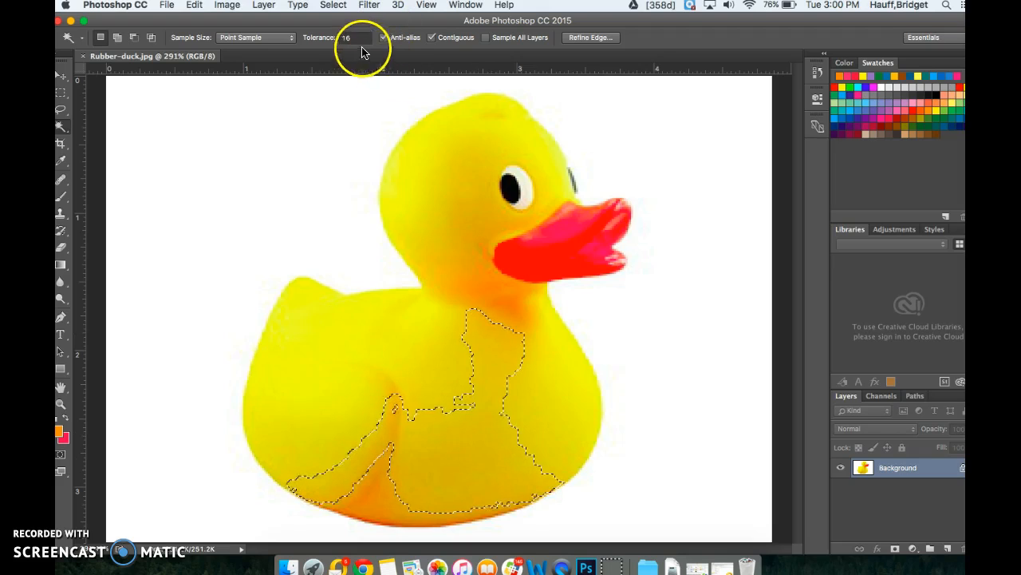
# - Set the Magic Wand tolerance to 32 and sample different yellow areas of the duck's head, neck and back
pyautogui.doubleClick(358, 38)
pyautogui.write('32')
pyautogui.click(429, 142)
pyautogui.click(455, 305)
pyautogui.click(386, 354)
pyautogui.click(463, 269)
pyautogui.click(482, 257)
pyautogui.click(426, 228)
pyautogui.click(434, 235)
pyautogui.click(348, 354)
pyautogui.click(309, 326)
pyautogui.click(308, 323)
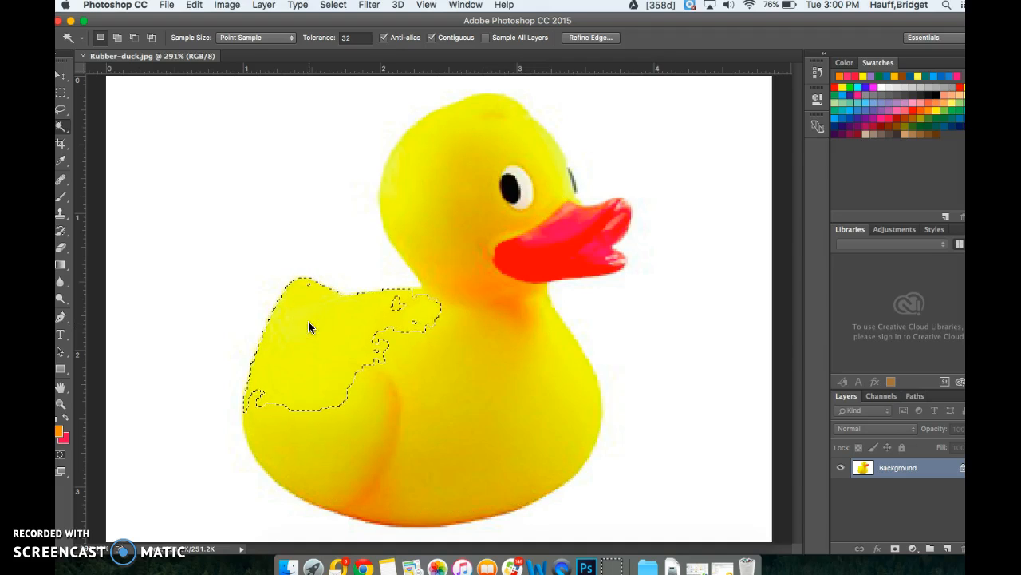
# - Select the duck's whole yellow body and head by adding one Magic Wand area after another, leaving out the eye and beak
pyautogui.click(353, 415)
pyautogui.keyDown('shift'); pyautogui.click(458, 467); pyautogui.keyUp('shift')
pyautogui.keyDown('shift'); pyautogui.click(481, 280); pyautogui.keyUp('shift')
pyautogui.keyDown('shift'); pyautogui.click(411, 184); pyautogui.keyUp('shift')
pyautogui.keyDown('shift'); pyautogui.click(468, 134); pyautogui.keyUp('shift')
pyautogui.keyDown('shift'); pyautogui.click(505, 140); pyautogui.keyUp('shift')
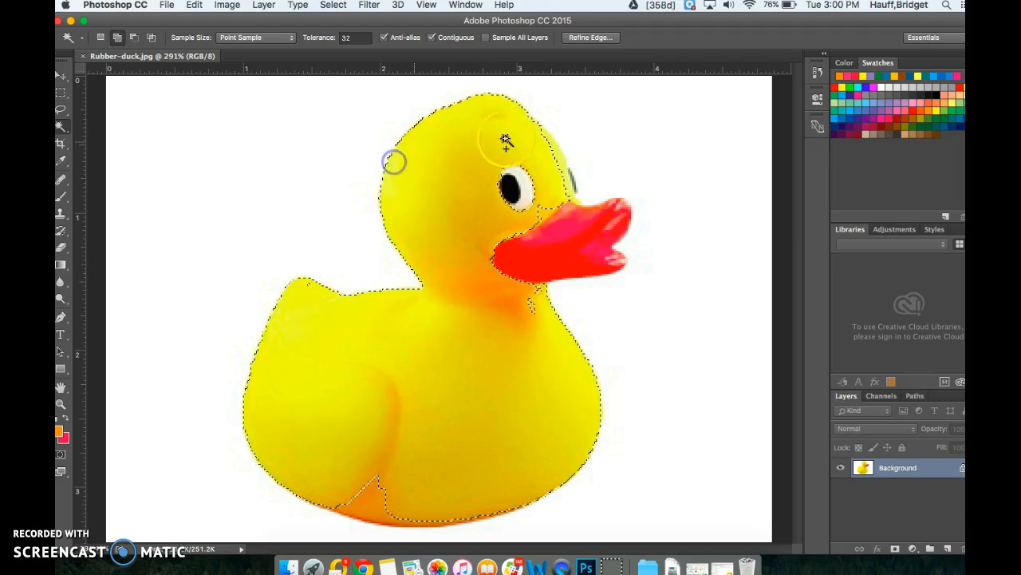
pyautogui.keyDown('shift'); pyautogui.click(553, 148); pyautogui.keyUp('shift')
pyautogui.keyDown('shift'); pyautogui.click(548, 215); pyautogui.keyUp('shift')
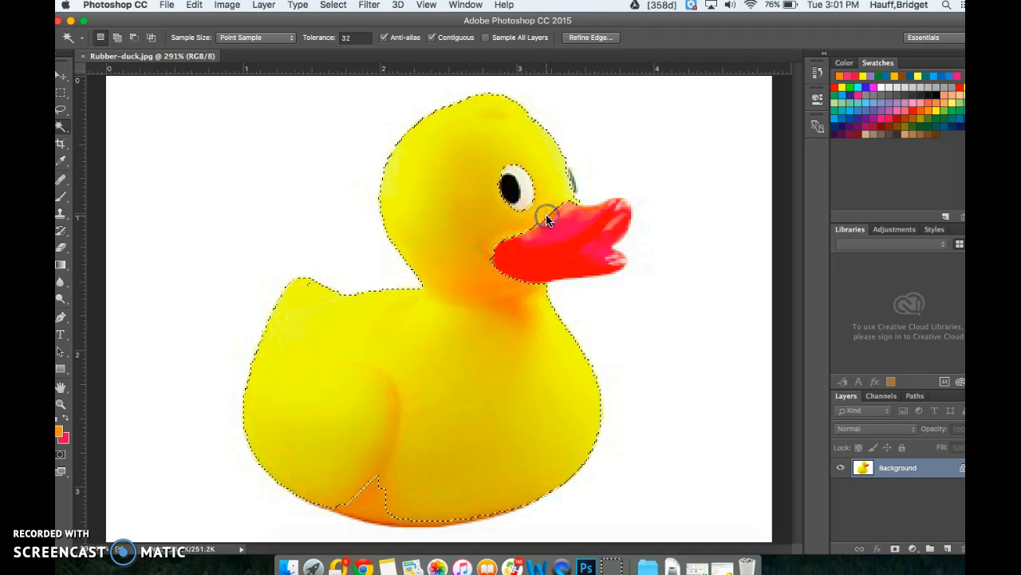
pyautogui.keyDown('shift'); pyautogui.click(370, 509); pyautogui.keyUp('shift')
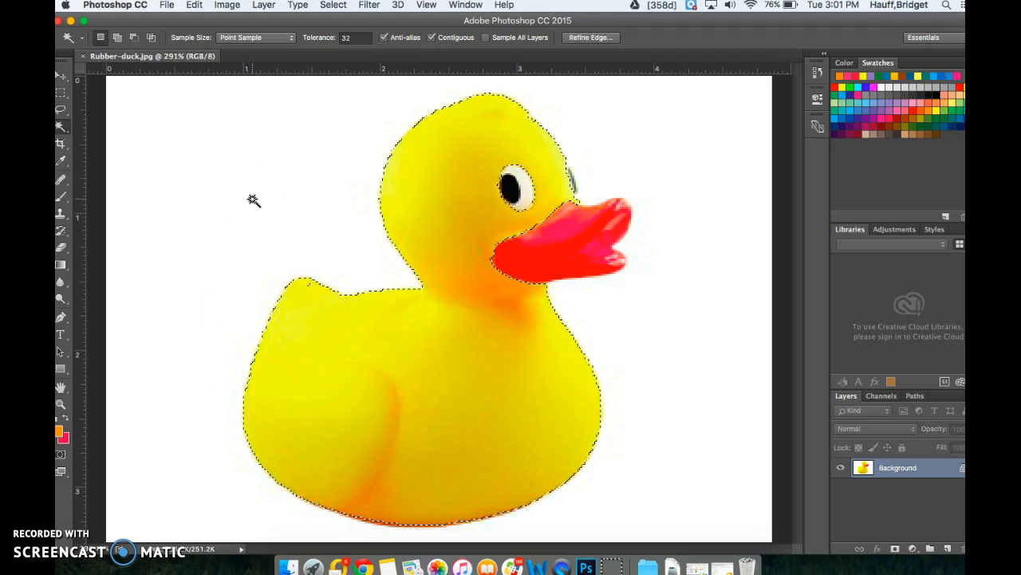
# - Select the white background around the duck and fill it with the dark red colour 8d1e1e
pyautogui.click(251, 198)
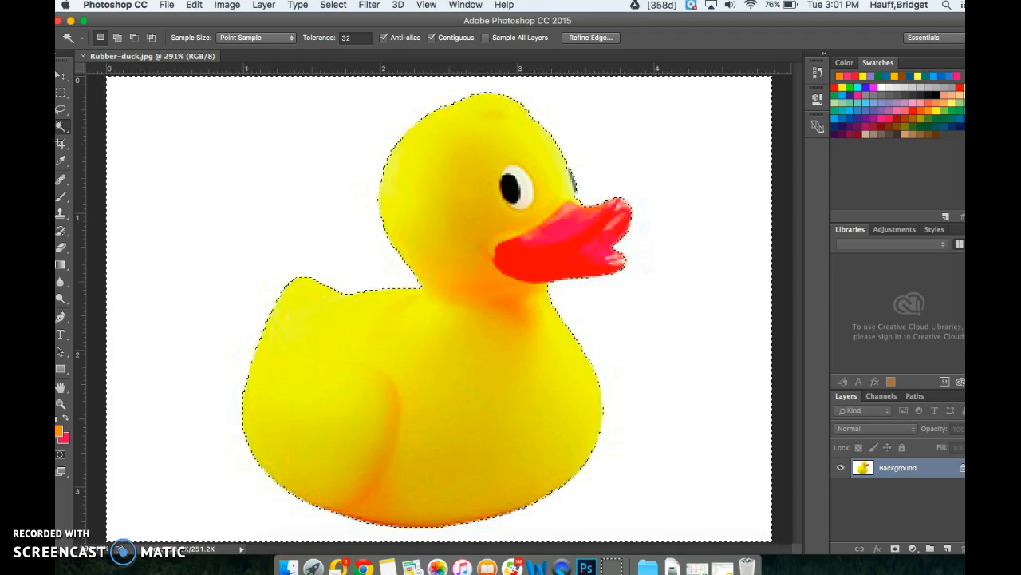
pyautogui.press('BackSpace')
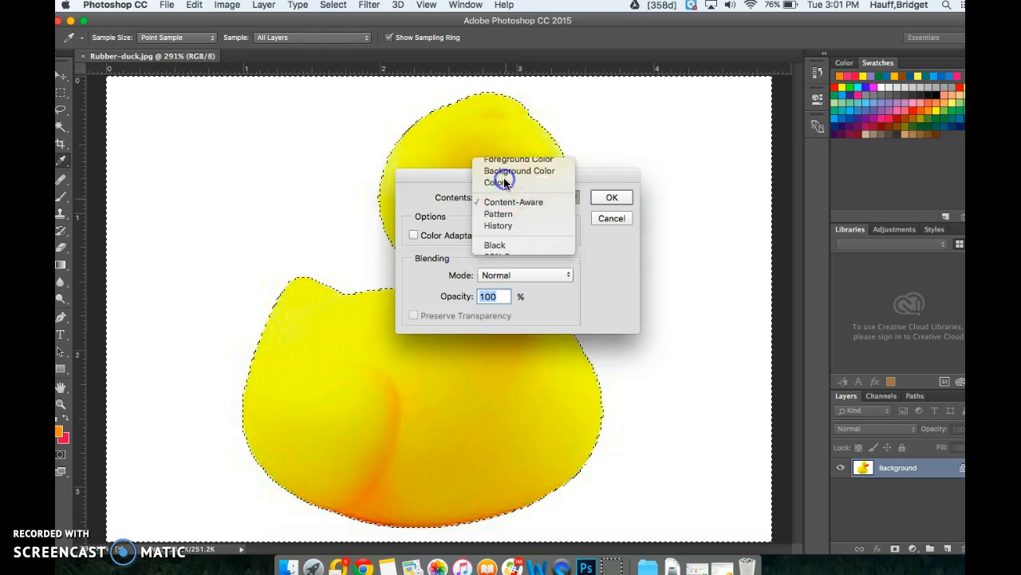
pyautogui.click(498, 182)
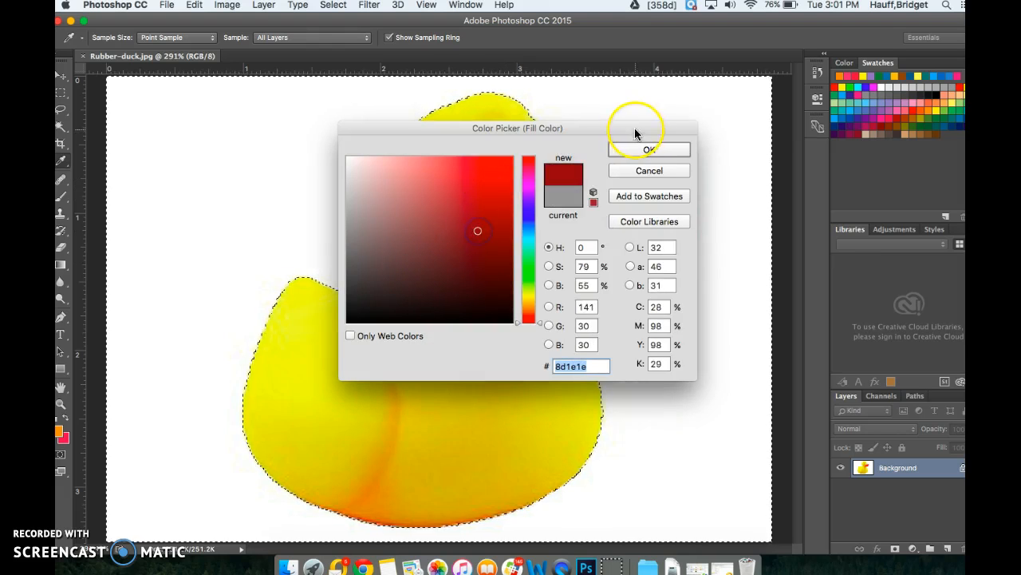
pyautogui.click(645, 149)
pyautogui.click(612, 198)
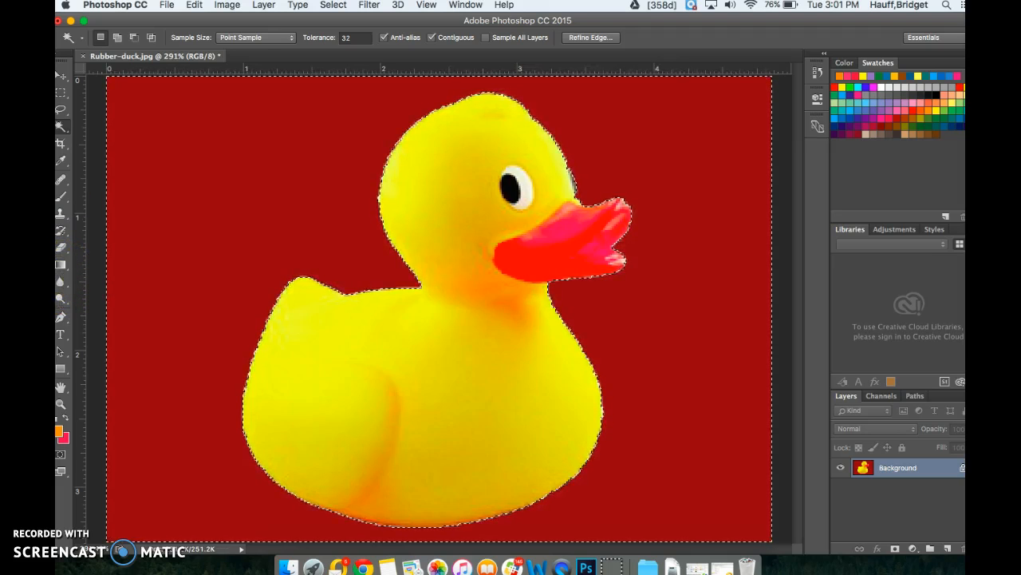
# - Fill the selected background with the Light Cyan swatch using the Paint Bucket
pyautogui.click(62, 265)
pyautogui.rightClick(62, 266)
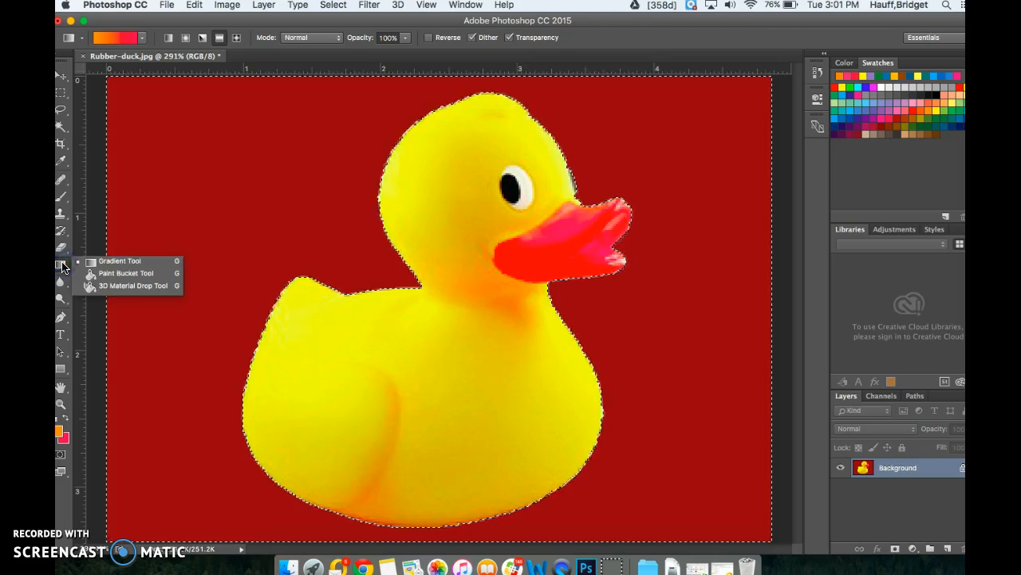
pyautogui.click(133, 273)
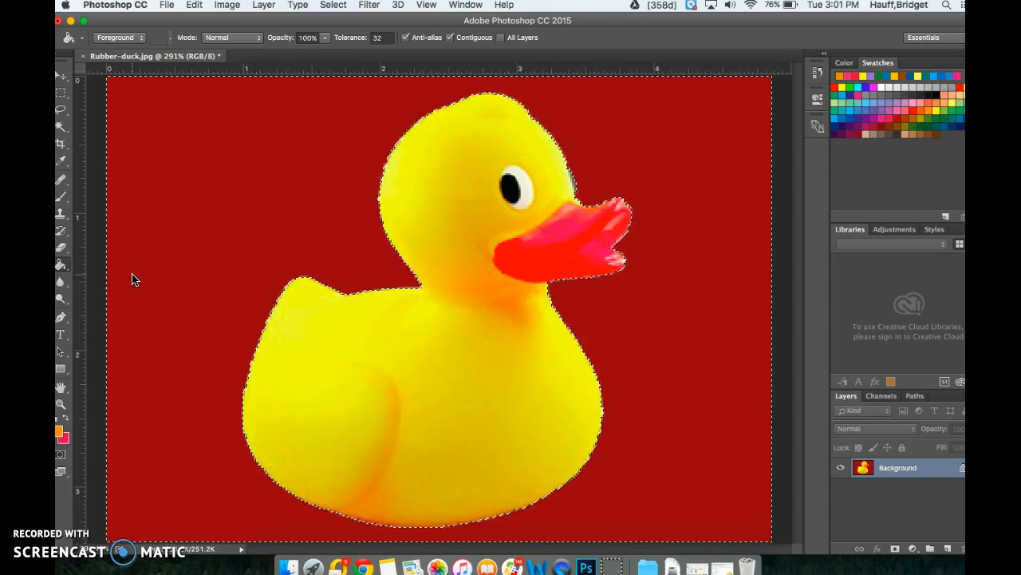
pyautogui.click(67, 420)
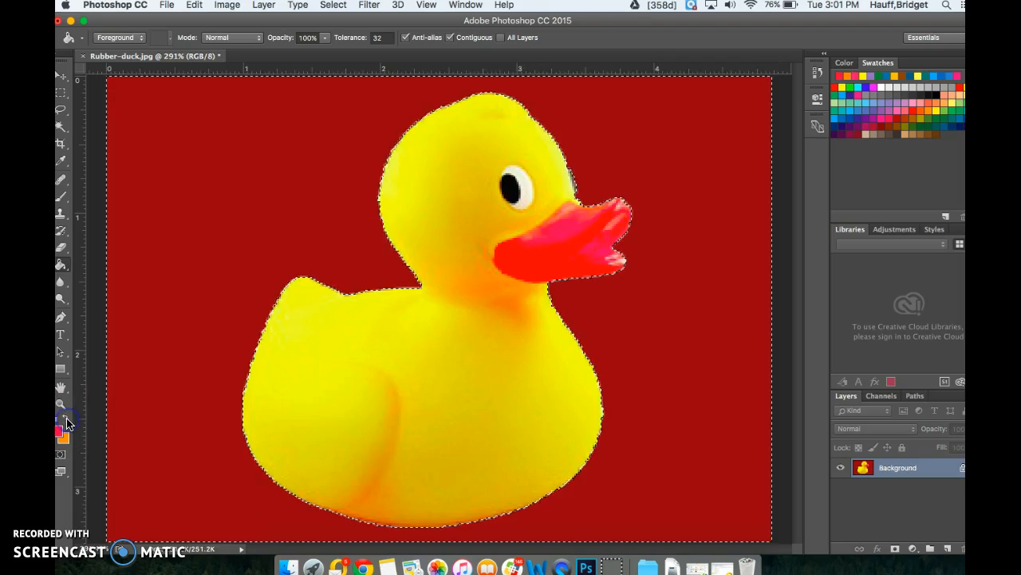
pyautogui.click(67, 420)
pyautogui.click(67, 420)
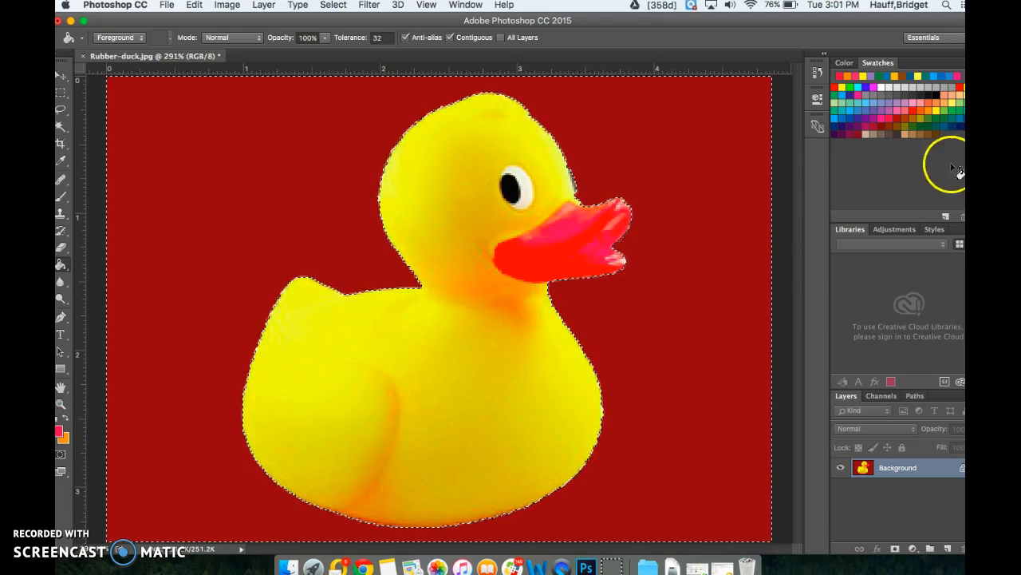
pyautogui.click(848, 109)
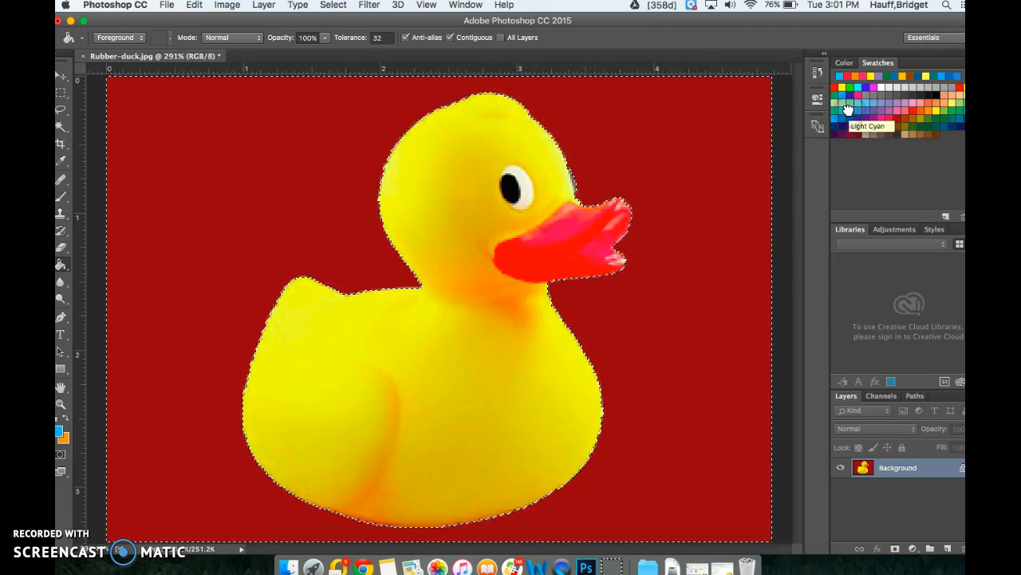
pyautogui.click(699, 172)
pyautogui.click(421, 327)
# - Swap the foreground and background colours, choose a hot pink swatch and fill the selected background with it
pyautogui.click(67, 424)
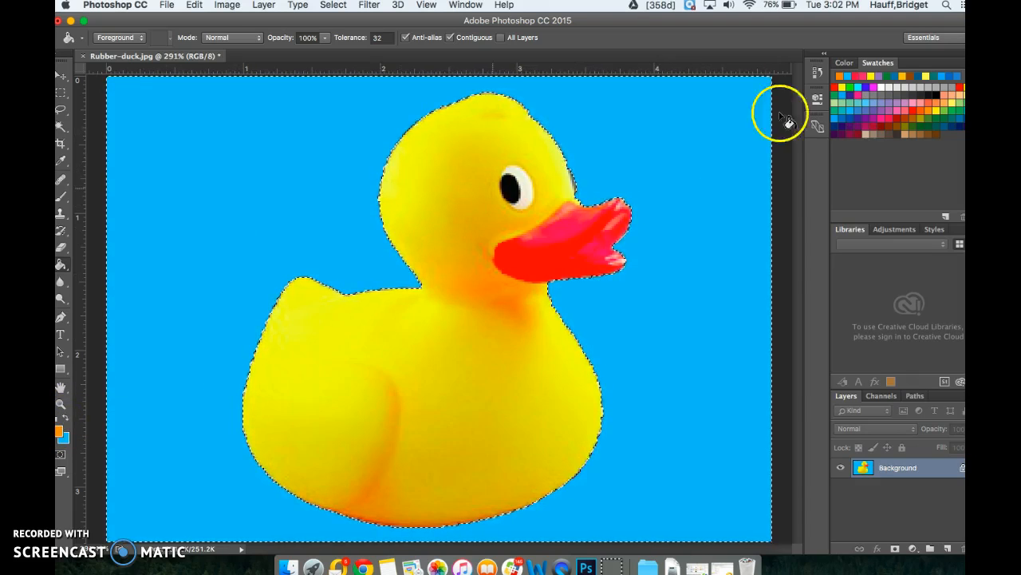
pyautogui.click(883, 117)
pyautogui.click(688, 155)
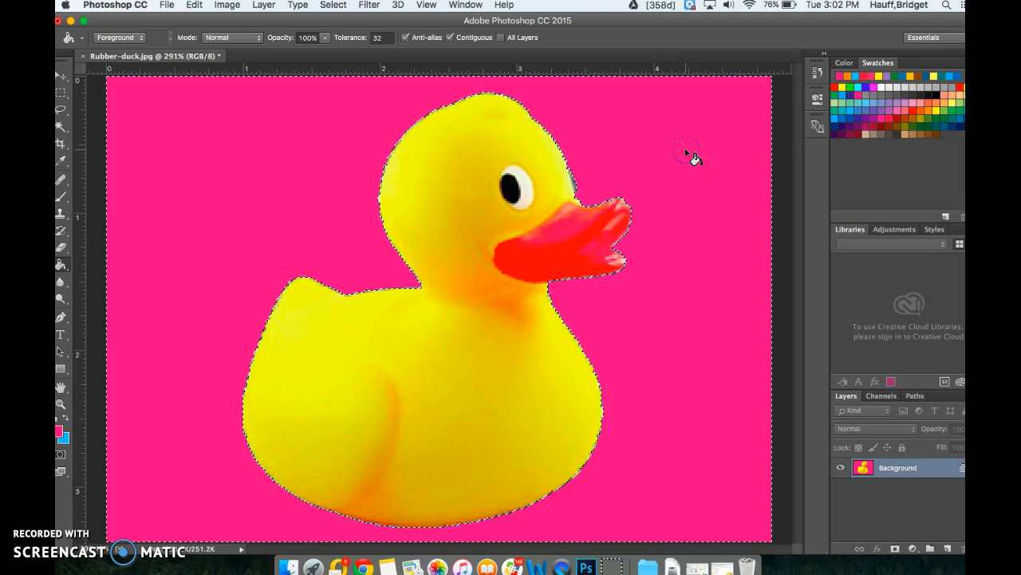
# - Set pink as foreground with blue as background colour and draw a horizontal gradient across the selected background with the Gradient tool
pyautogui.click(851, 88)
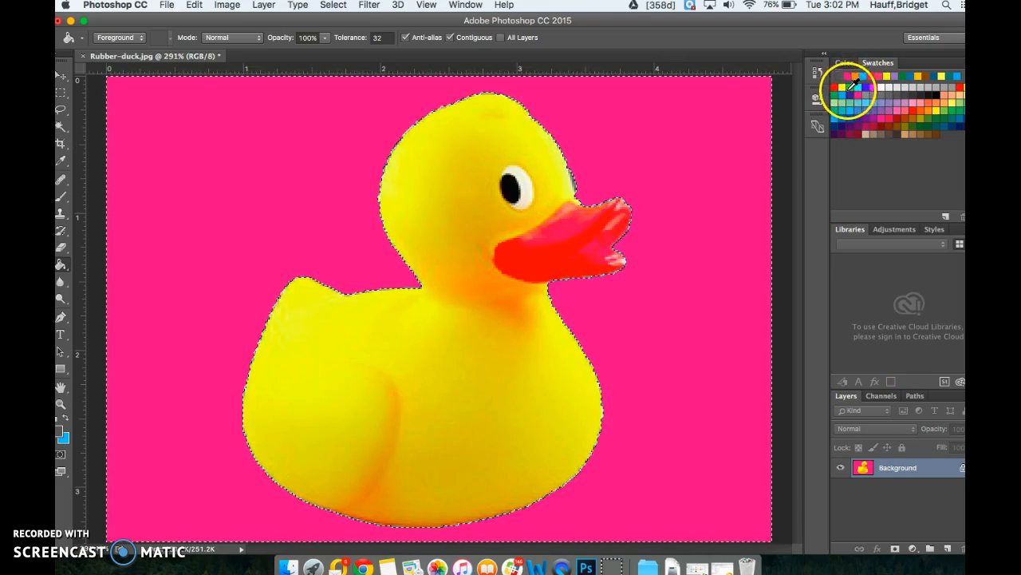
pyautogui.click(383, 268)
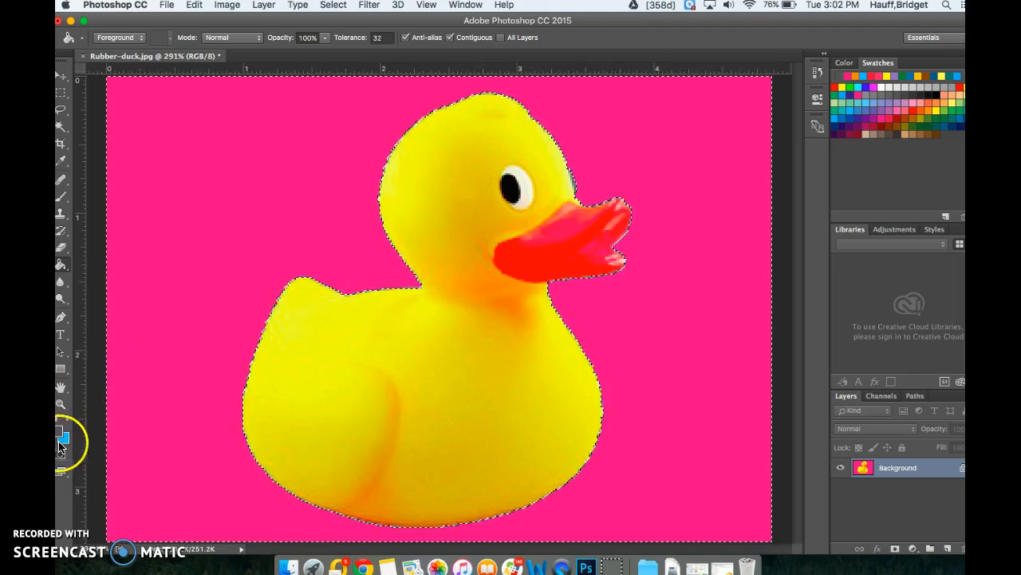
pyautogui.click(858, 88)
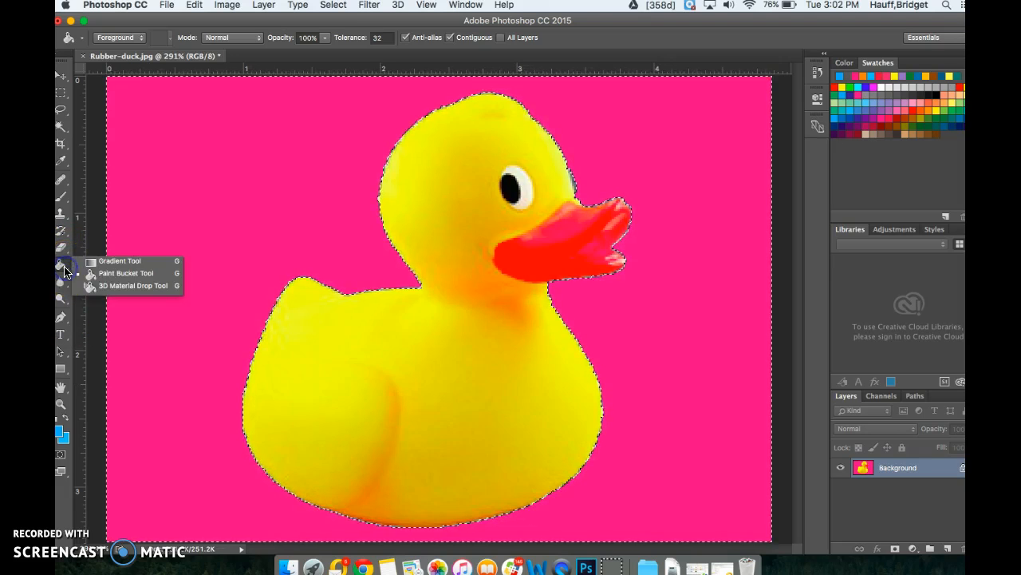
pyautogui.click(106, 261)
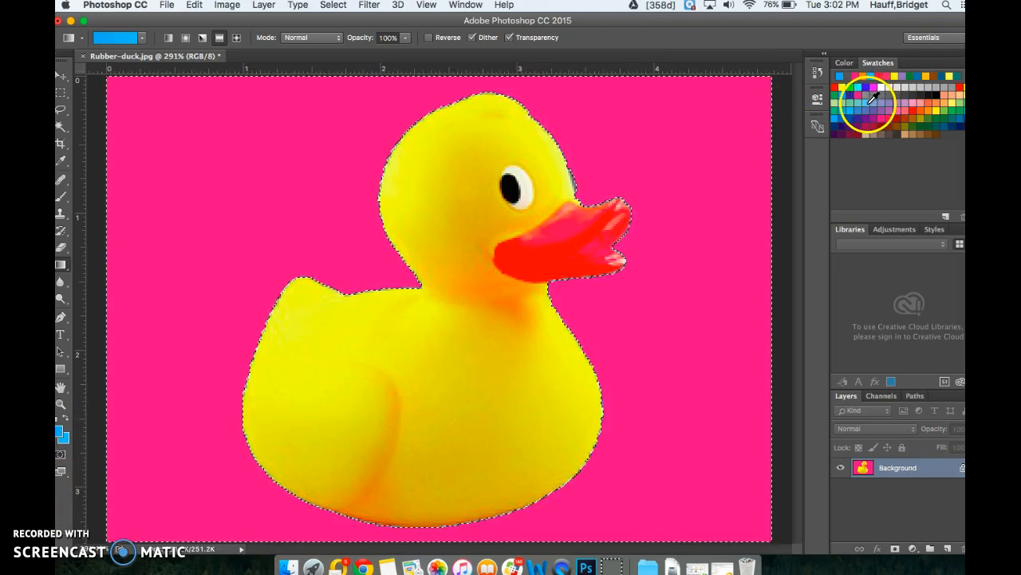
pyautogui.click(847, 75)
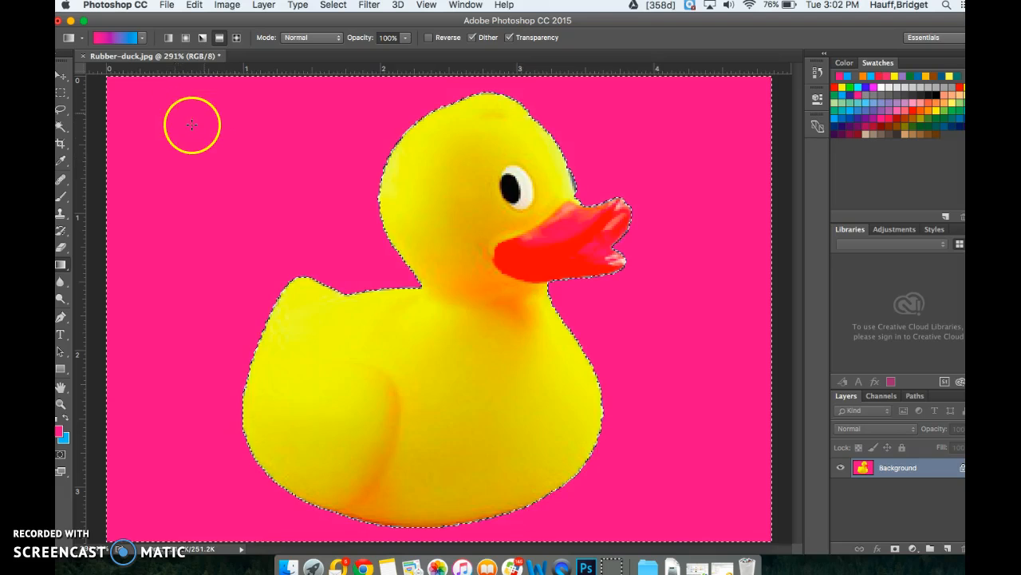
pyautogui.moveTo(662, 225); pyautogui.dragTo(738, 222)
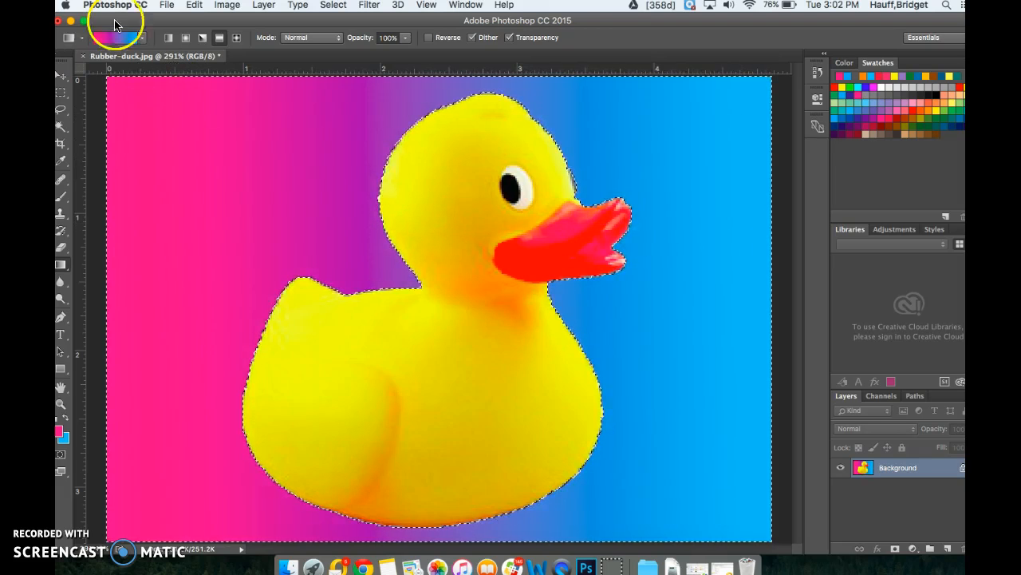
# - Redraw the pink and blue gradient over the selected background, first vertically and then in two diagonal directions
pyautogui.click(188, 37)
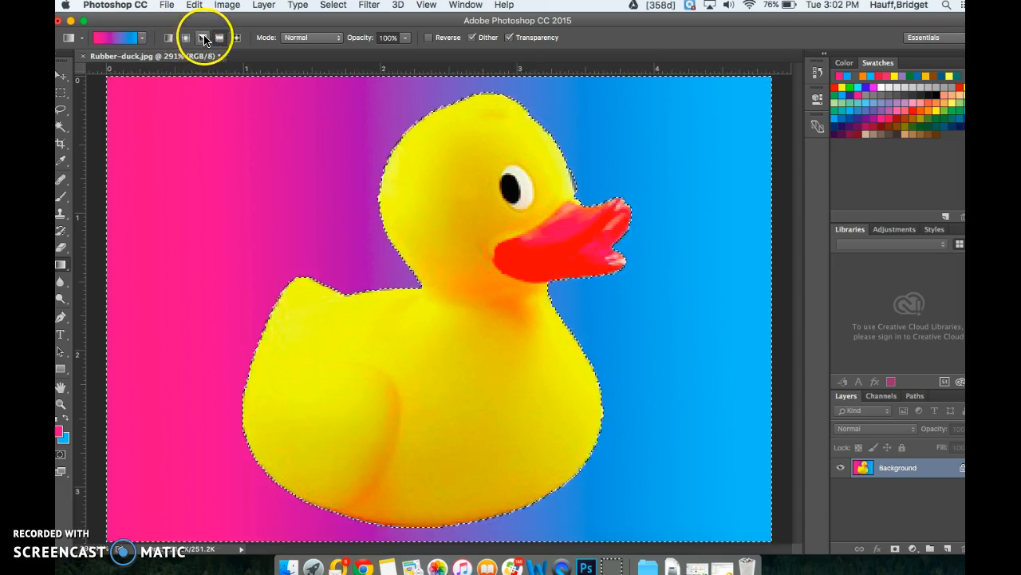
pyautogui.click(168, 37)
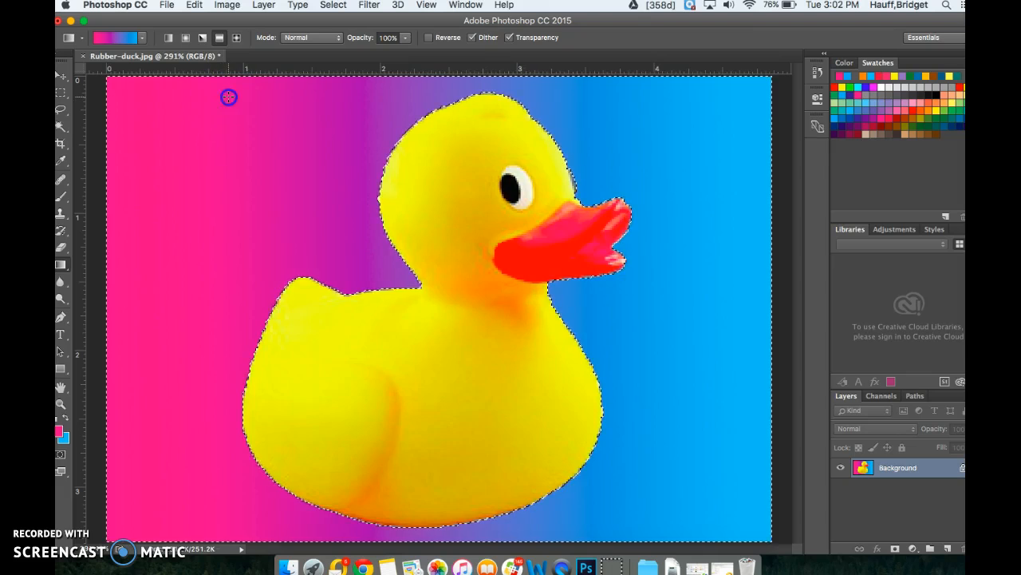
pyautogui.moveTo(204, 514); pyautogui.dragTo(204, 514)
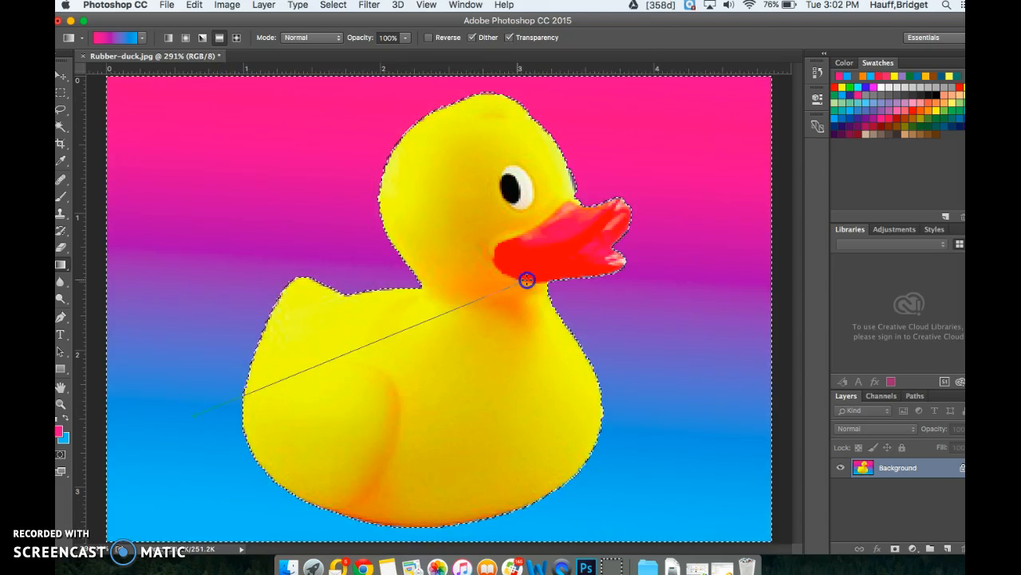
pyautogui.moveTo(704, 152); pyautogui.dragTo(704, 153)
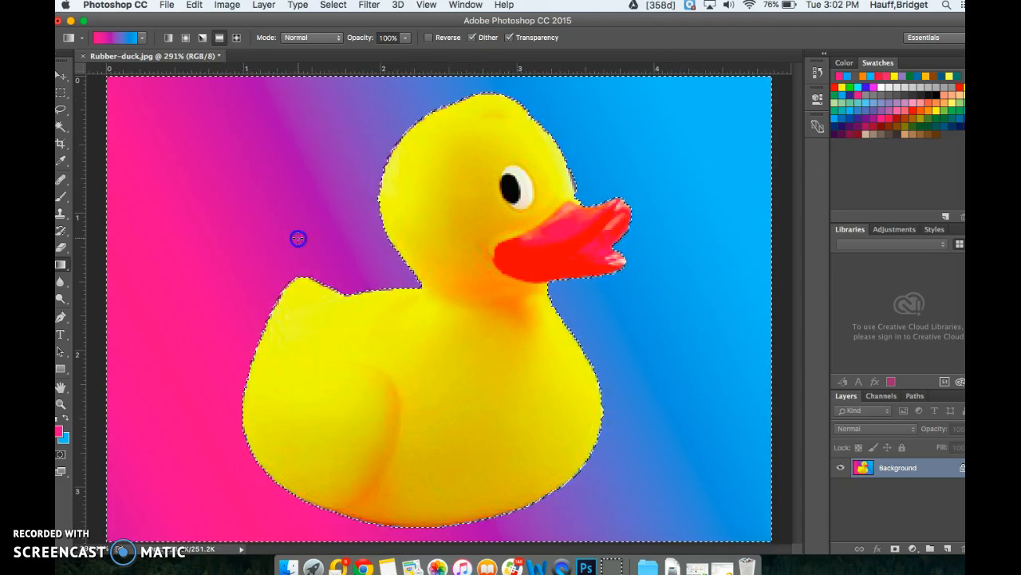
pyautogui.moveTo(298, 237); pyautogui.dragTo(298, 238)
# - Switch the gradient style to Radial and draw pink-to-blue circles, one at the upper-left corner and one around the duck's beak
pyautogui.click(184, 38)
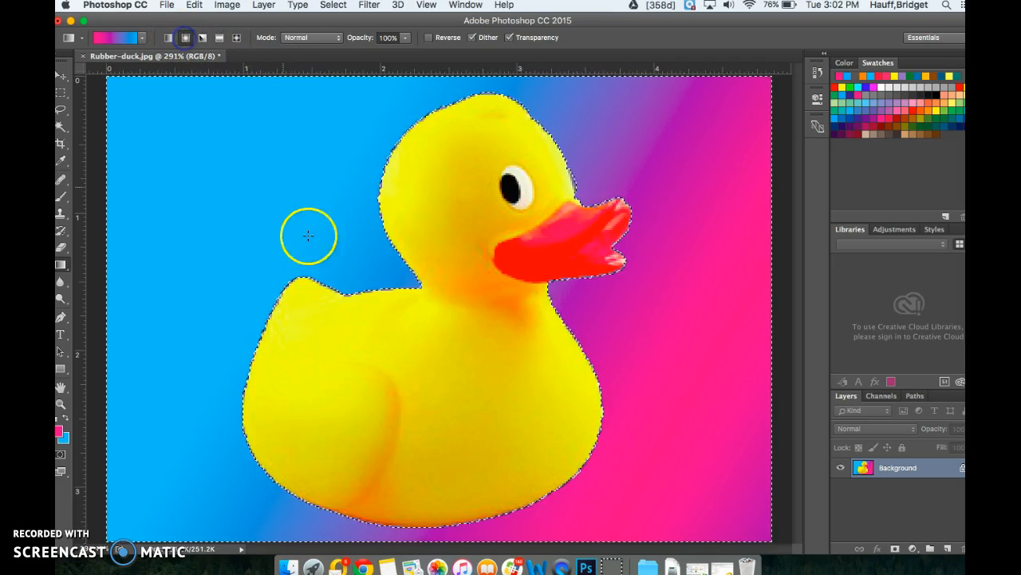
pyautogui.moveTo(533, 351); pyautogui.dragTo(533, 351)
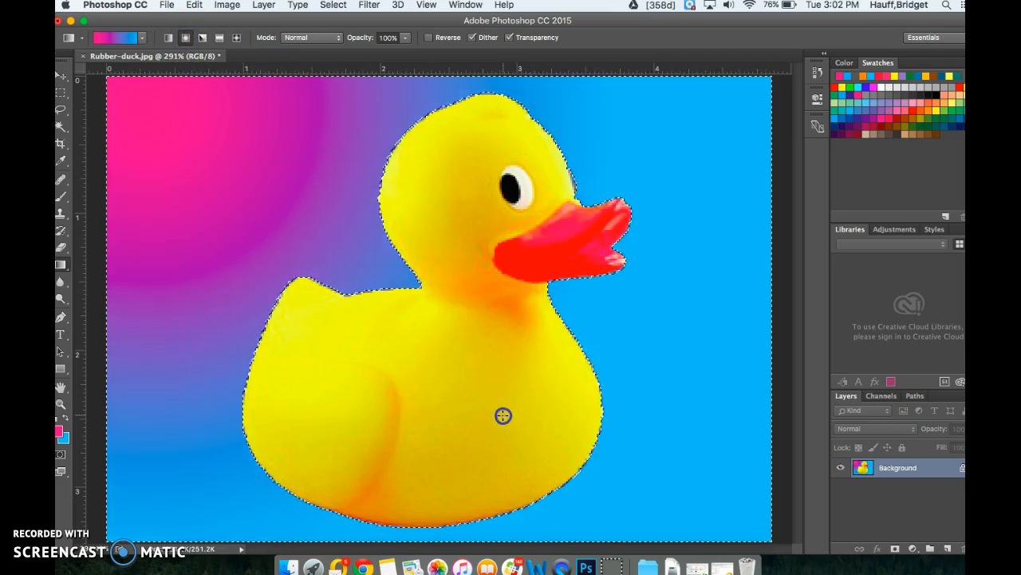
pyautogui.moveTo(542, 397); pyautogui.dragTo(686, 107)
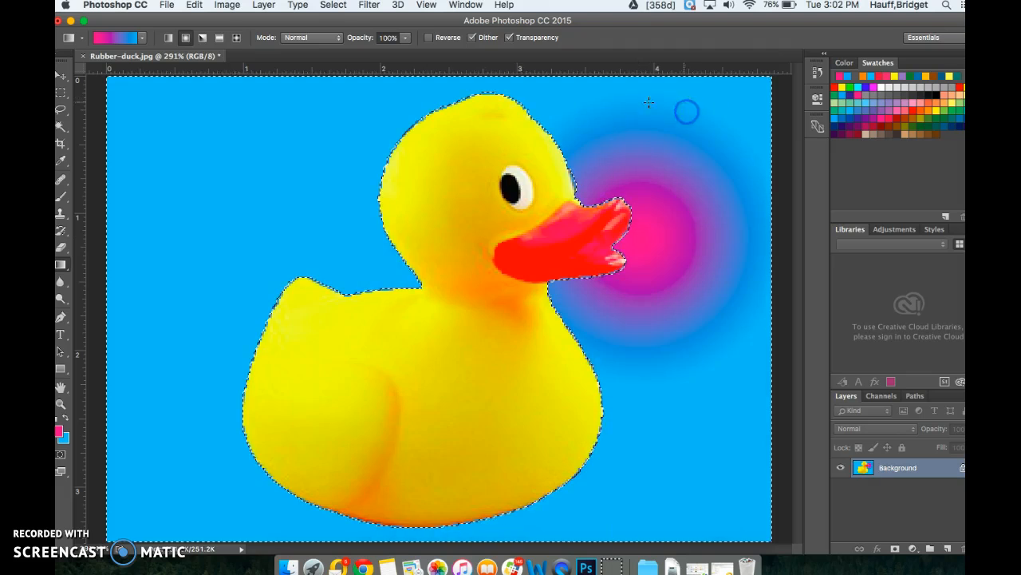
# - Switch the gradient style to Angle and draw it over the selected background in several directions
pyautogui.click(202, 39)
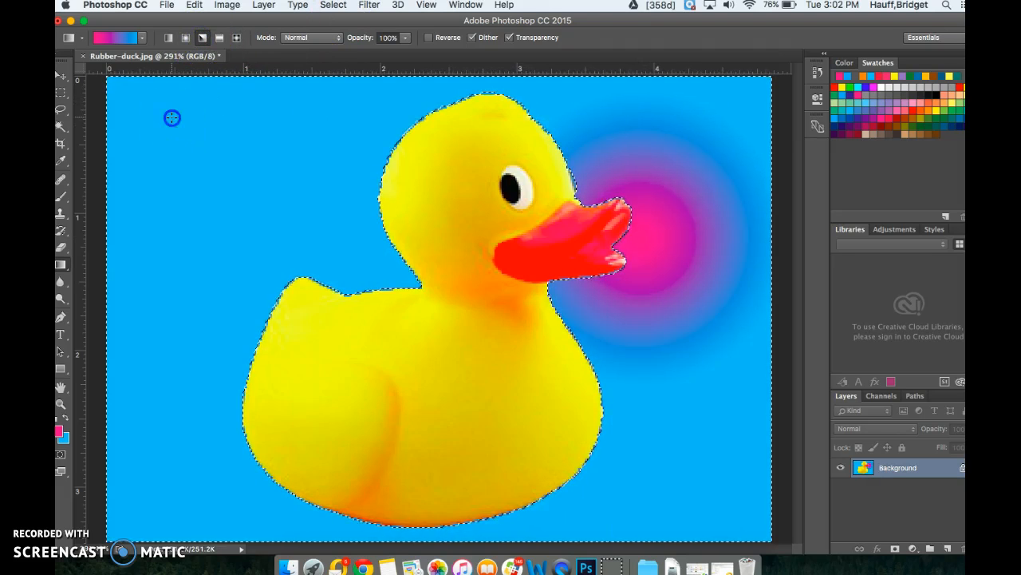
pyautogui.moveTo(172, 117); pyautogui.dragTo(450, 294)
pyautogui.moveTo(431, 348); pyautogui.dragTo(505, 319)
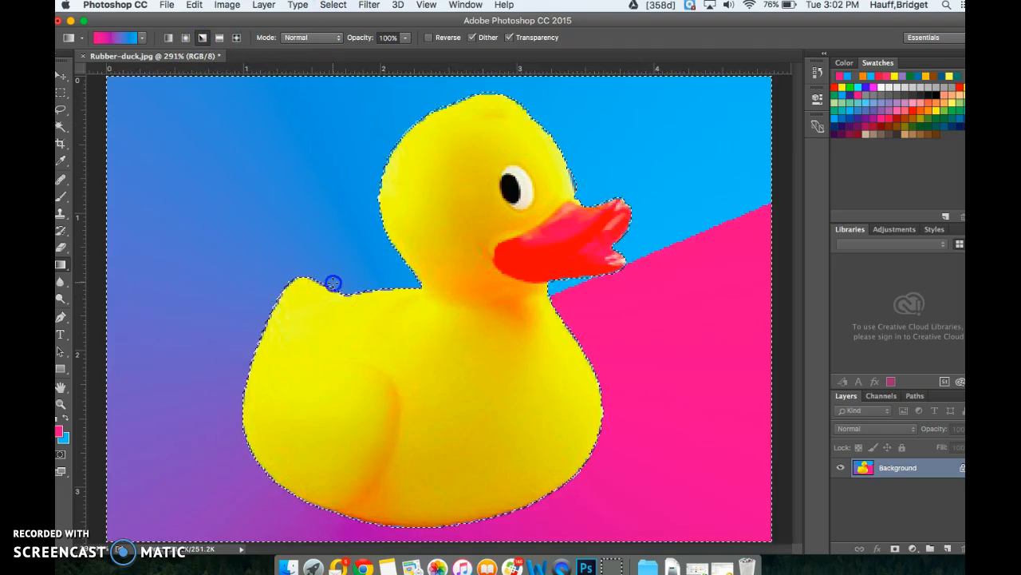
pyautogui.moveTo(333, 283); pyautogui.dragTo(265, 219)
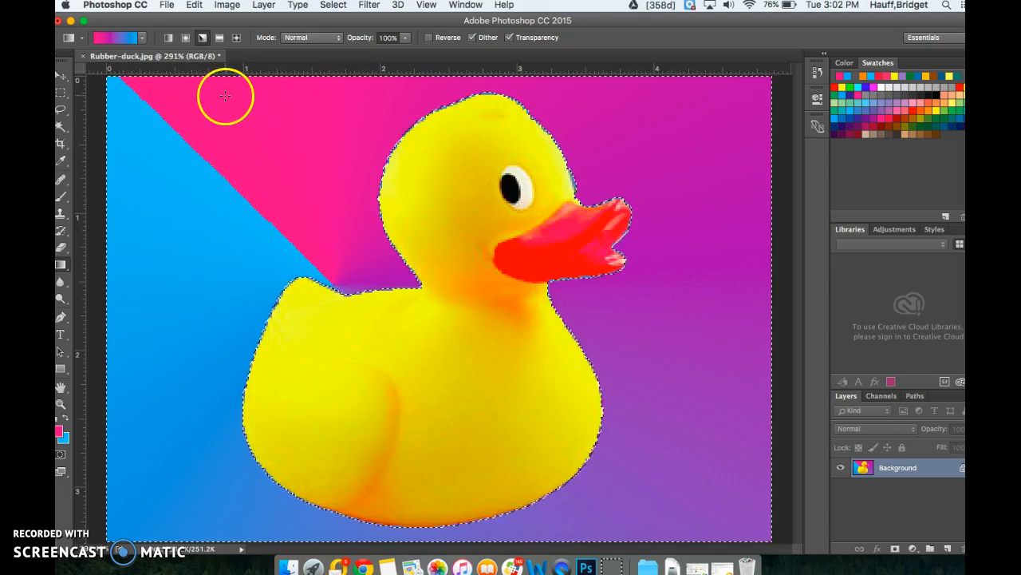
# - Draw Reflected gradients over the selected background, ending with a narrow slanted pink band on blue
pyautogui.moveTo(176, 211); pyautogui.dragTo(219, 214)
pyautogui.moveTo(301, 200); pyautogui.dragTo(474, 196)
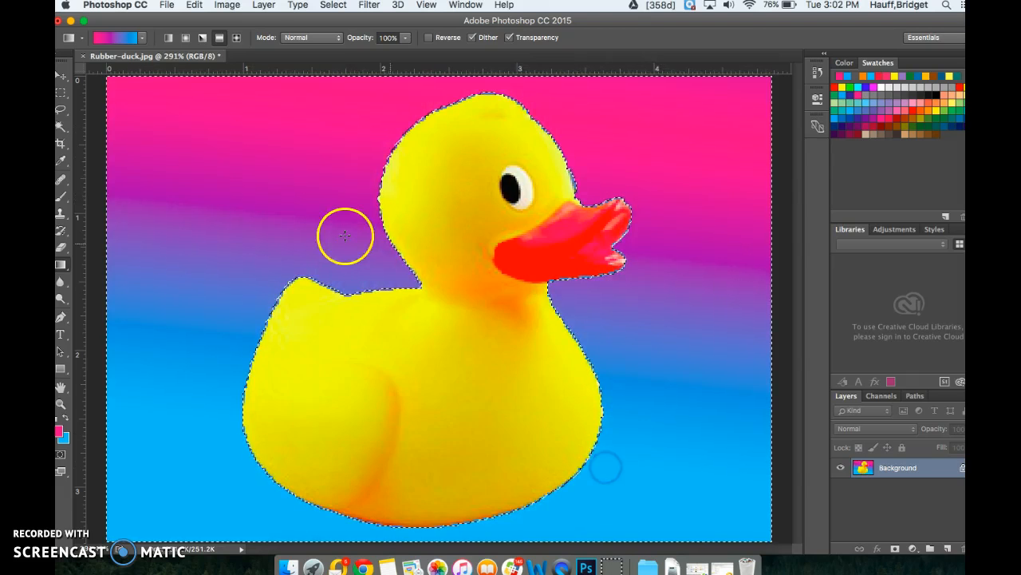
# - Switch the gradient style to Diamond
pyautogui.click(239, 38)
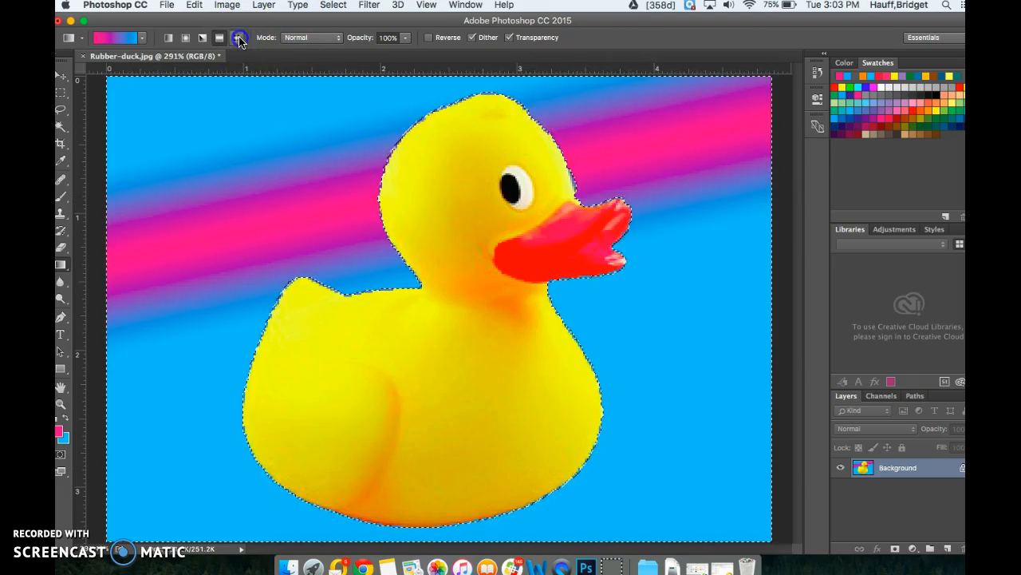